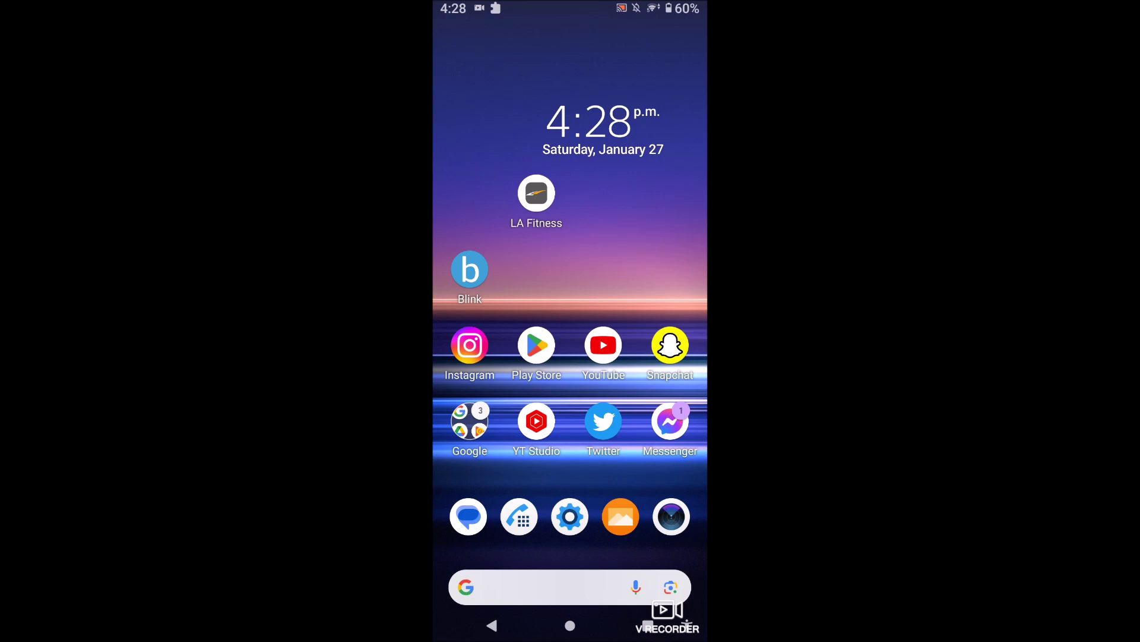
# - Open Settings and search the settings for 'night light'
pyautogui.click(570, 517)
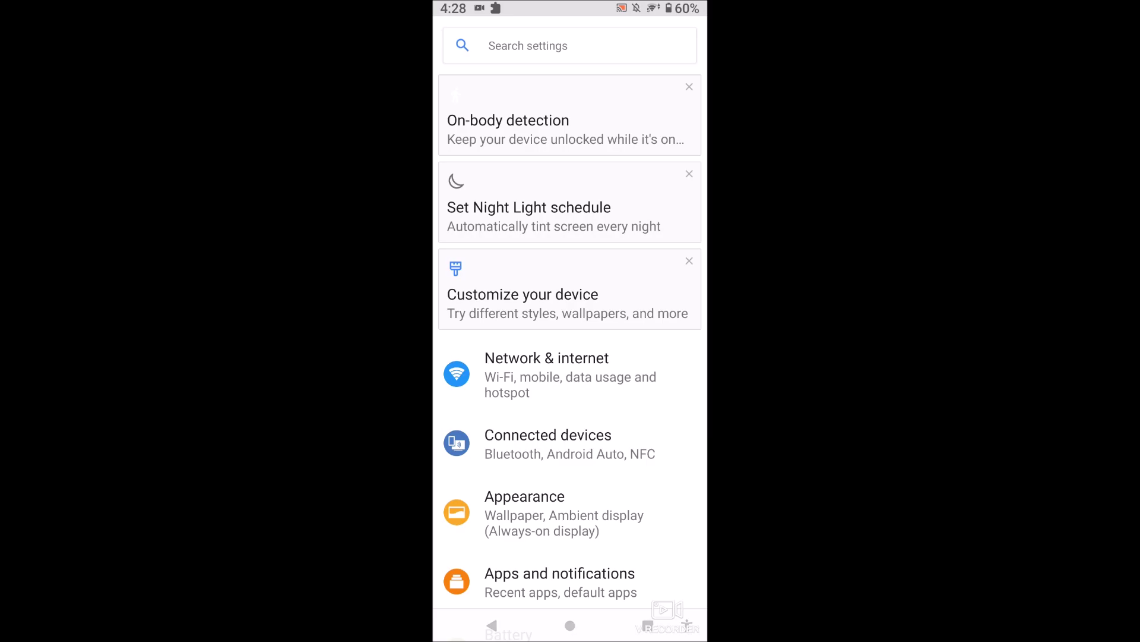
pyautogui.click(570, 45)
pyautogui.write('ni')
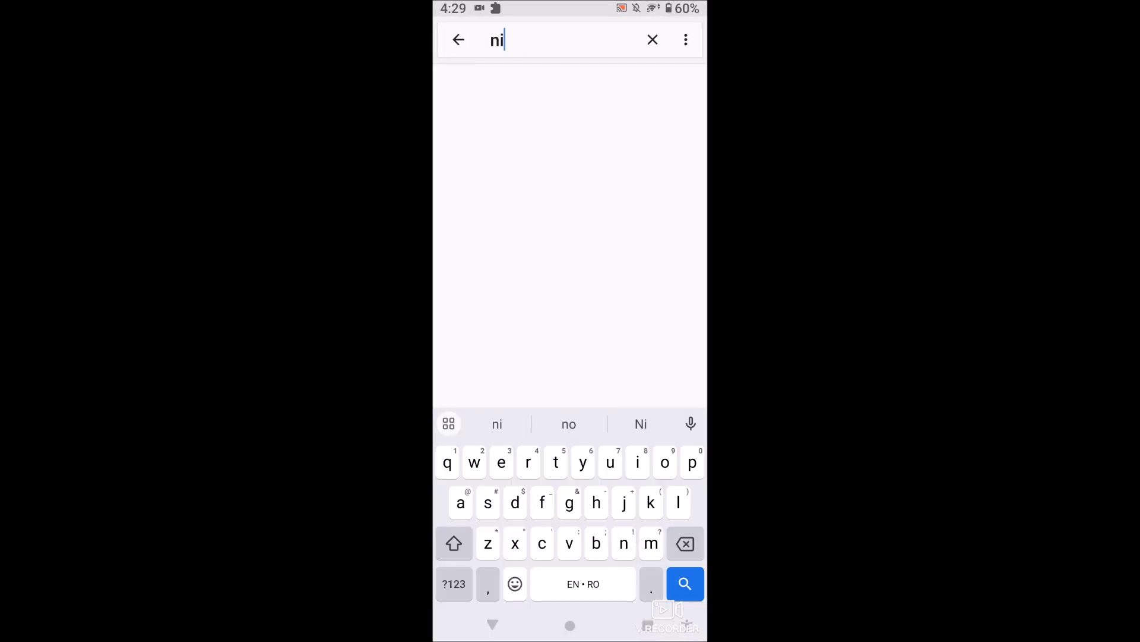
pyautogui.write('ght light')
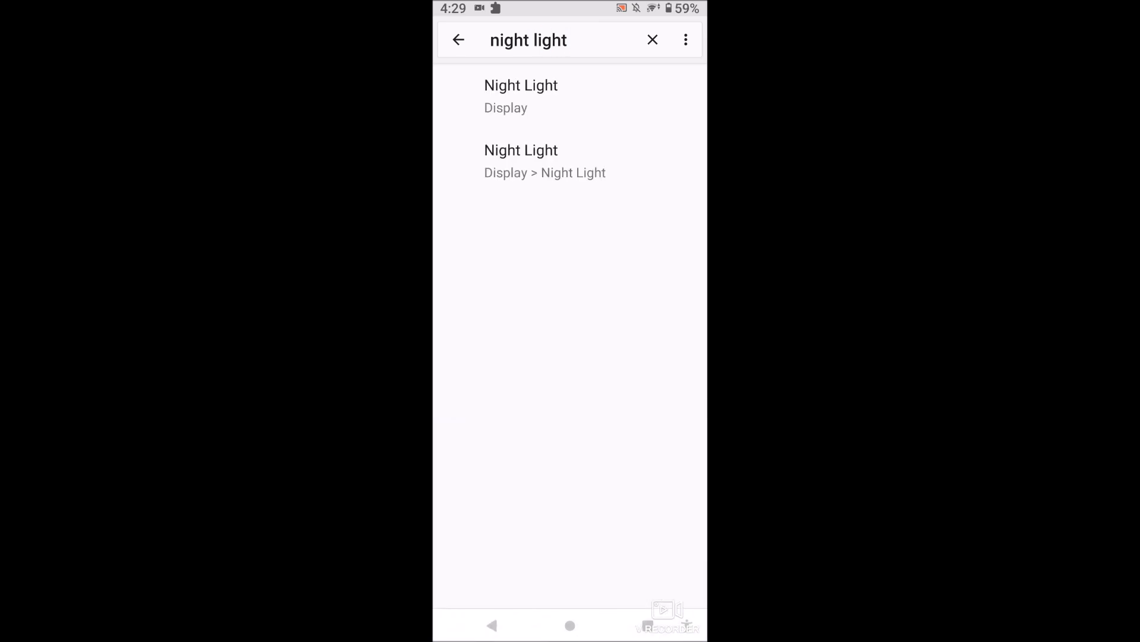
# - Open the Night Light page from the Display result and toggle Night Light off, then on
pyautogui.click(521, 96)
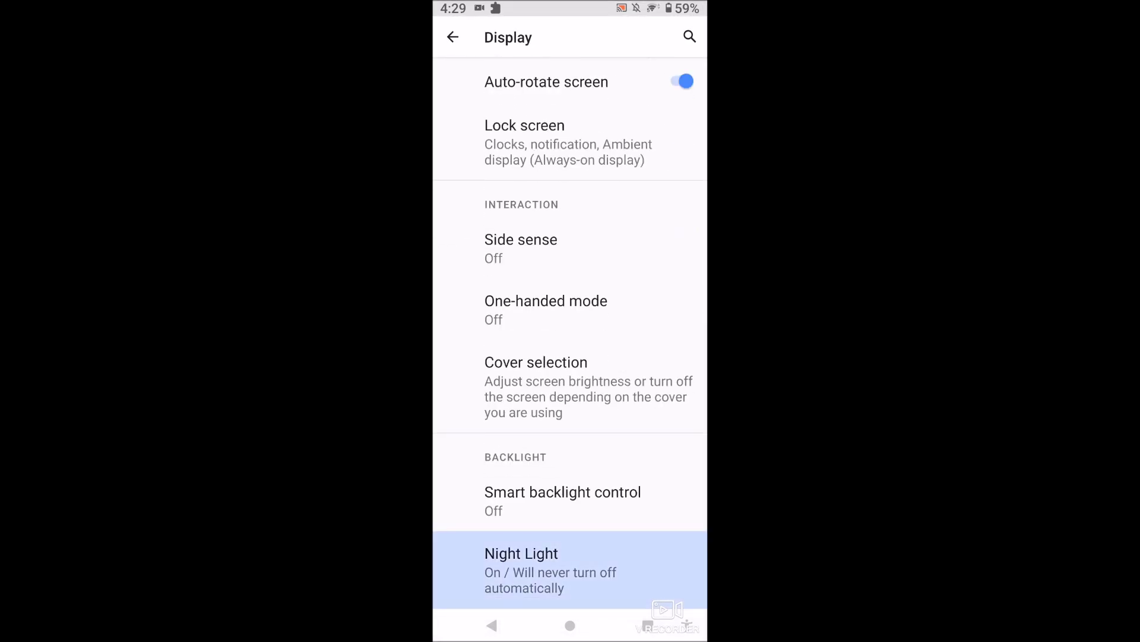
pyautogui.click(521, 562)
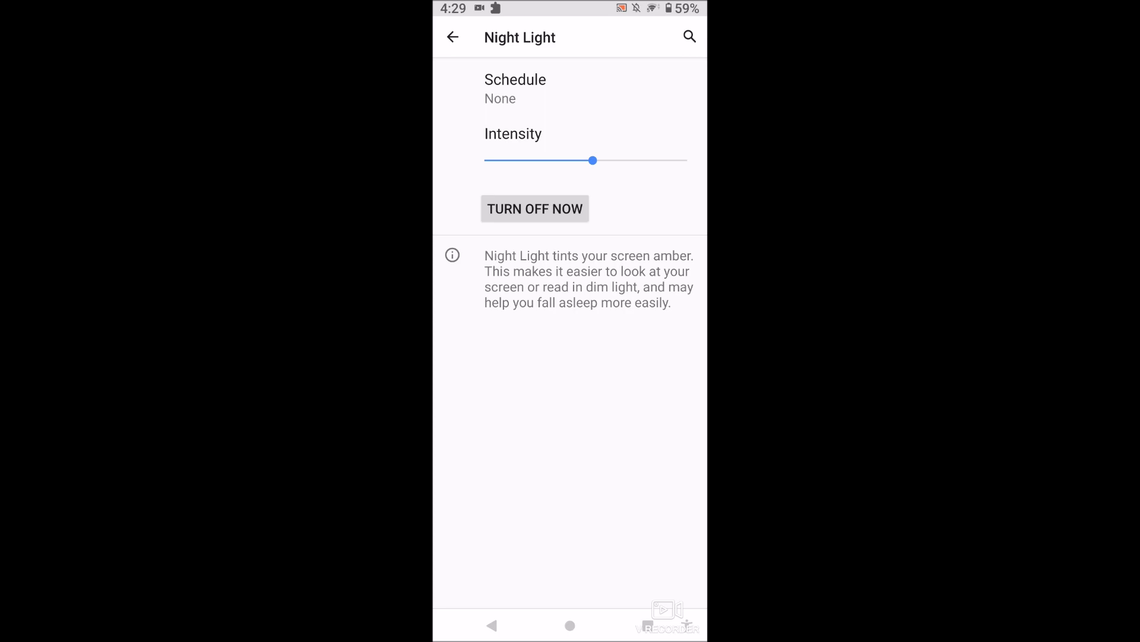
pyautogui.click(535, 209)
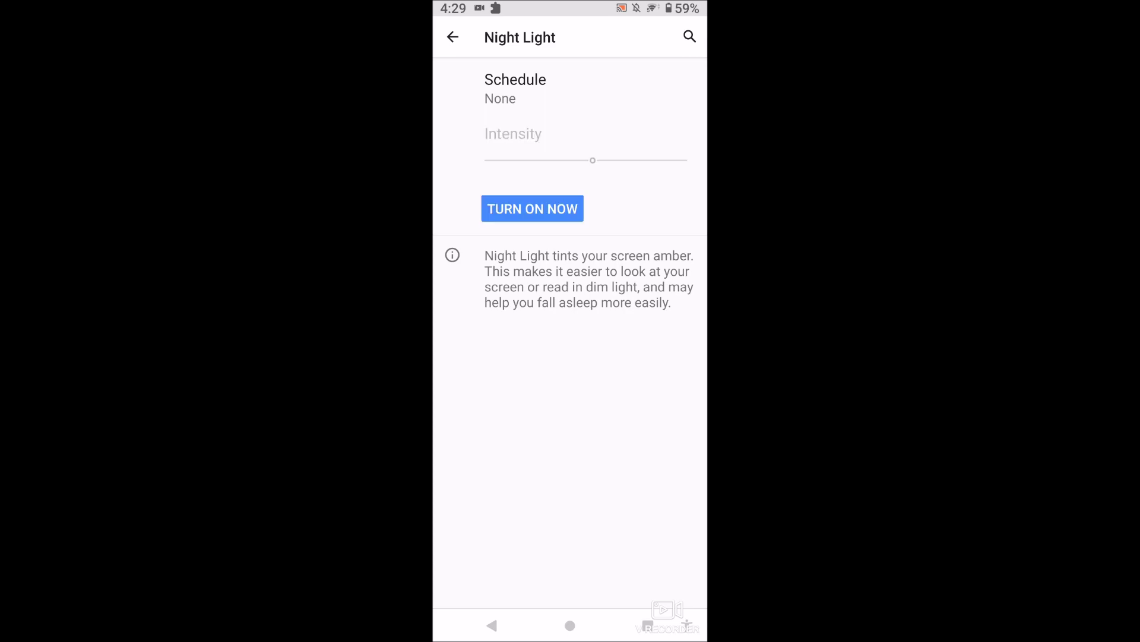
pyautogui.click(532, 208)
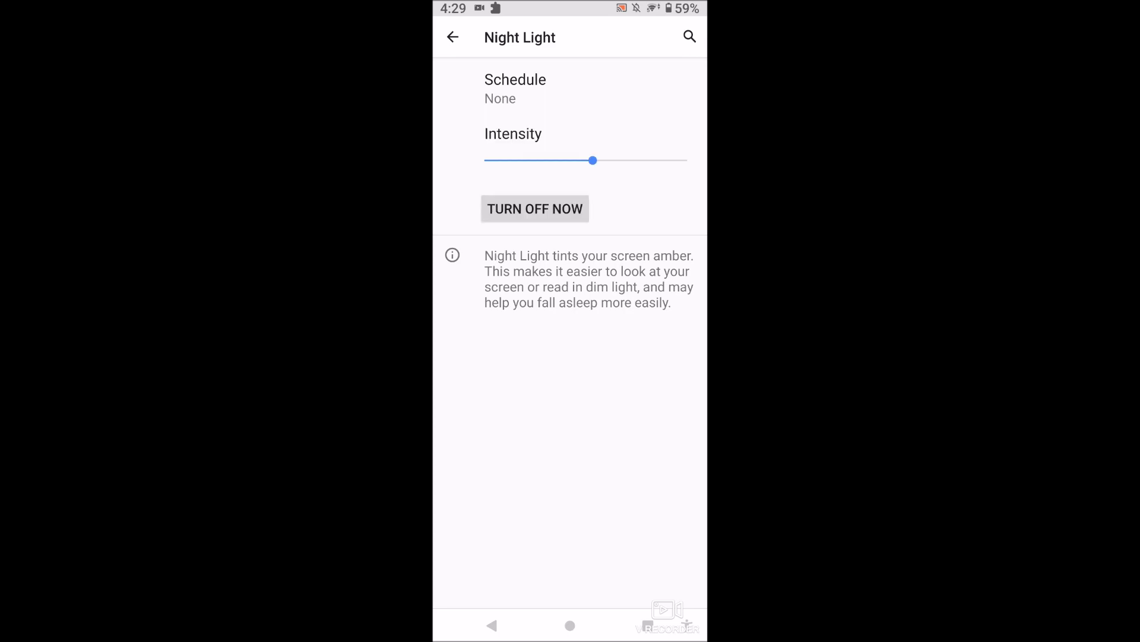
# - Raise the Night Light intensity to maximum, then bring it back to about the middle
pyautogui.moveTo(593, 160); pyautogui.dragTo(617, 160)
pyautogui.moveTo(617, 160); pyautogui.dragTo(637, 160)
pyautogui.moveTo(637, 161)
pyautogui.mouseDown()
pyautogui.moveTo(682, 160)
pyautogui.moveTo(526, 161)
pyautogui.moveTo(687, 161)
pyautogui.mouseUp()
pyautogui.moveTo(687, 160); pyautogui.dragTo(583, 160)
# - Set the Night Light schedule to custom time and check the 10:00 p.m. and 6:00 a.m. times
pyautogui.click(515, 89)
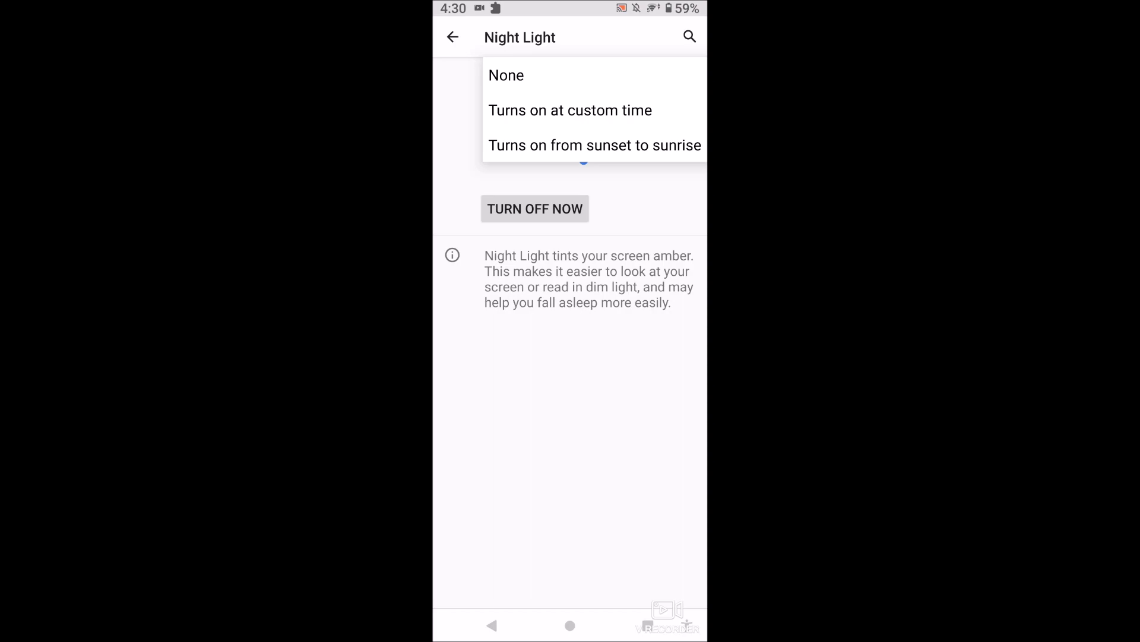
pyautogui.click(570, 110)
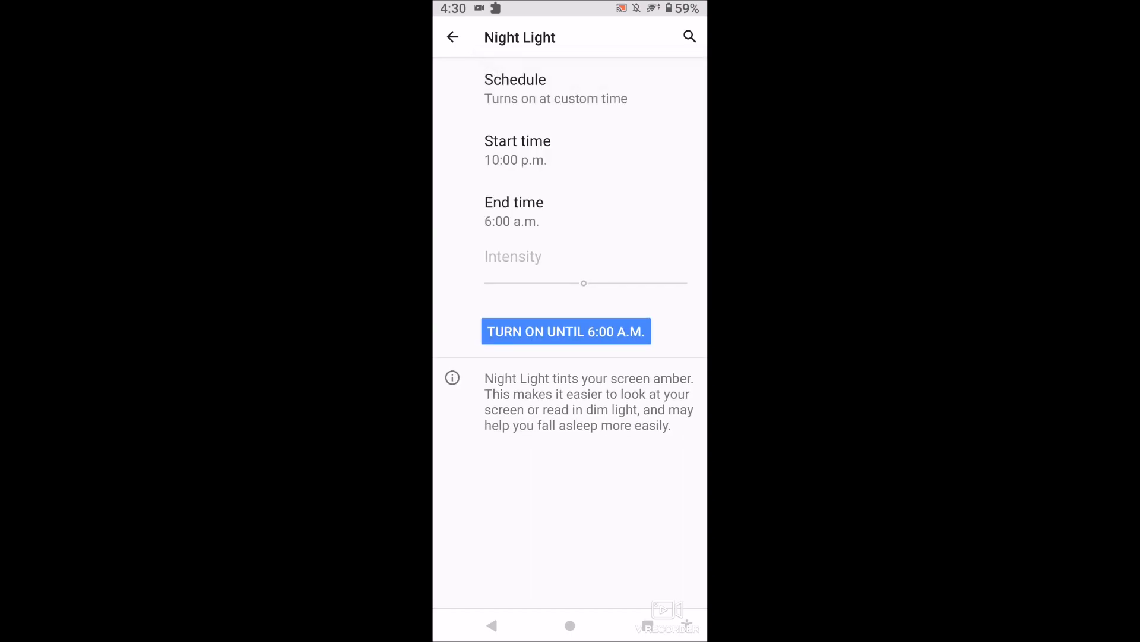
pyautogui.click(534, 150)
pyautogui.click(583, 436)
pyautogui.click(515, 211)
pyautogui.click(641, 433)
# - Set the Night Light start time to 3:00 p.m., retrying after a cancelled first attempt
pyautogui.click(518, 150)
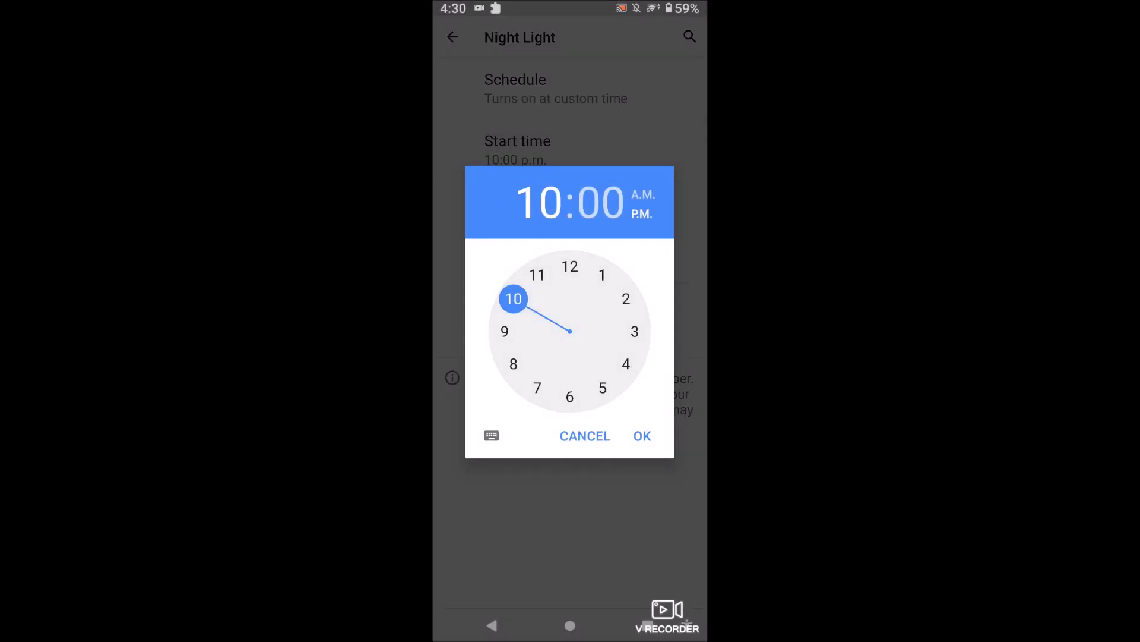
pyautogui.click(634, 331)
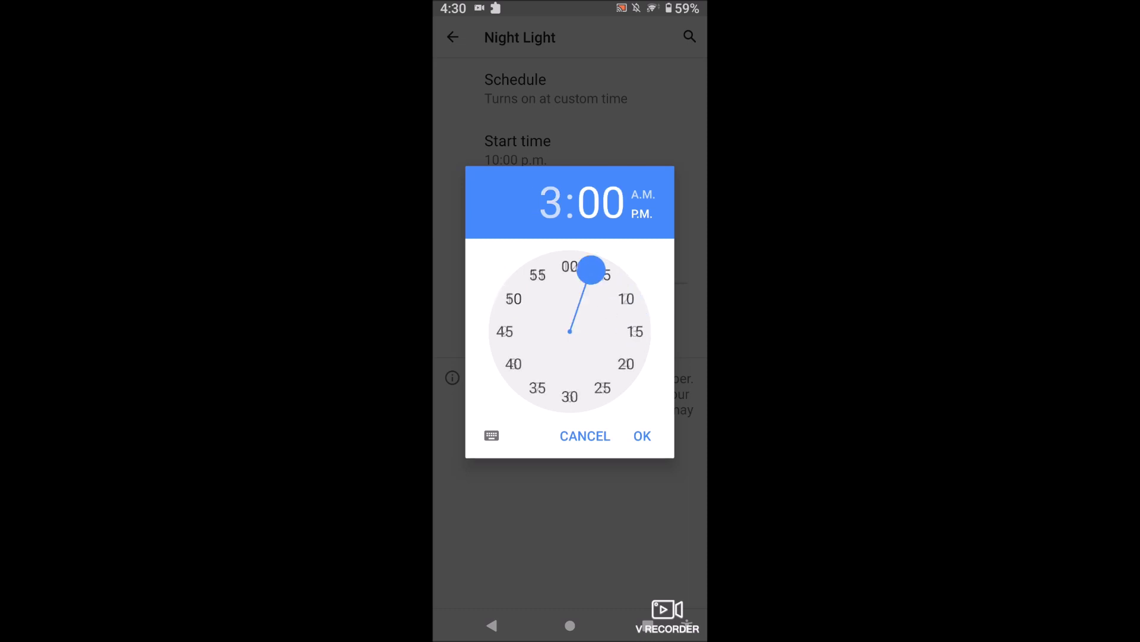
pyautogui.click(585, 435)
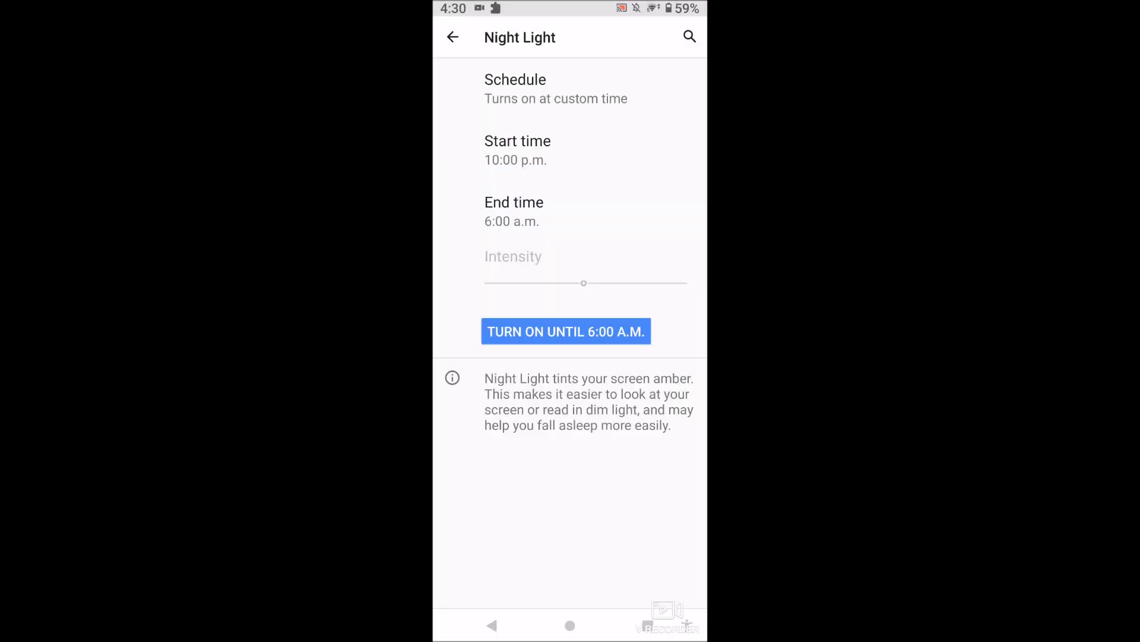
pyautogui.click(518, 149)
pyautogui.click(634, 331)
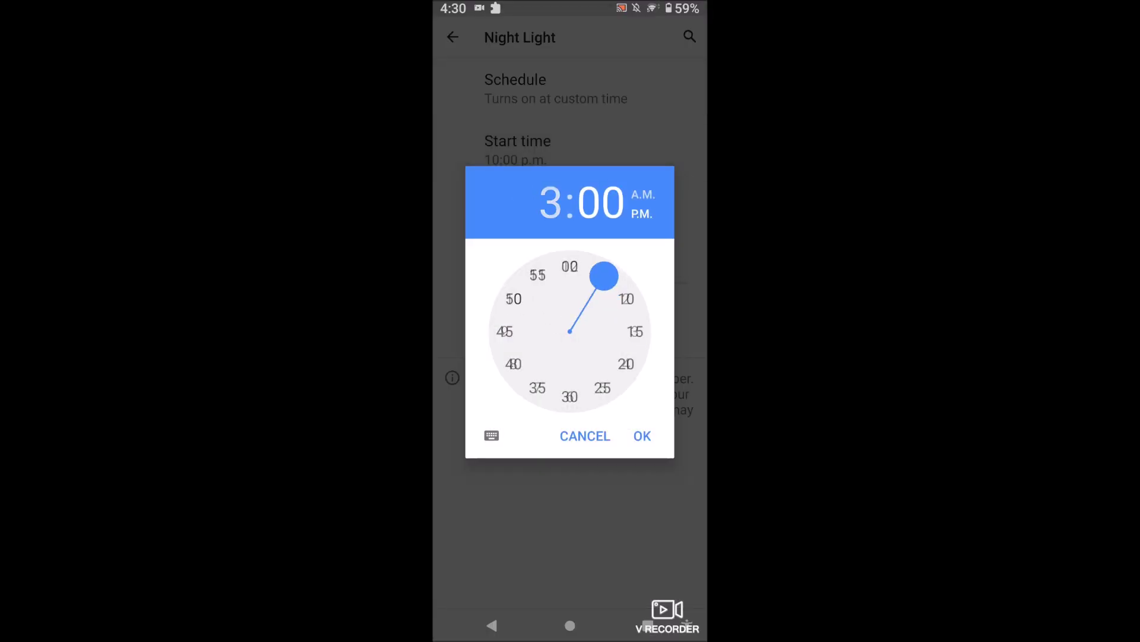
pyautogui.click(643, 435)
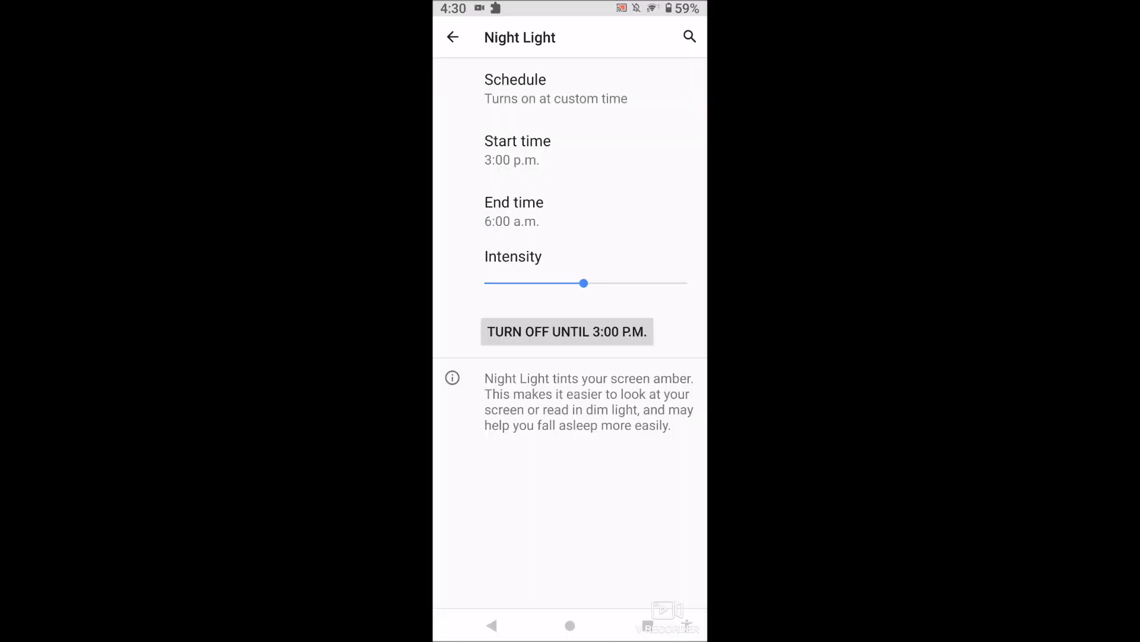
pyautogui.click(514, 212)
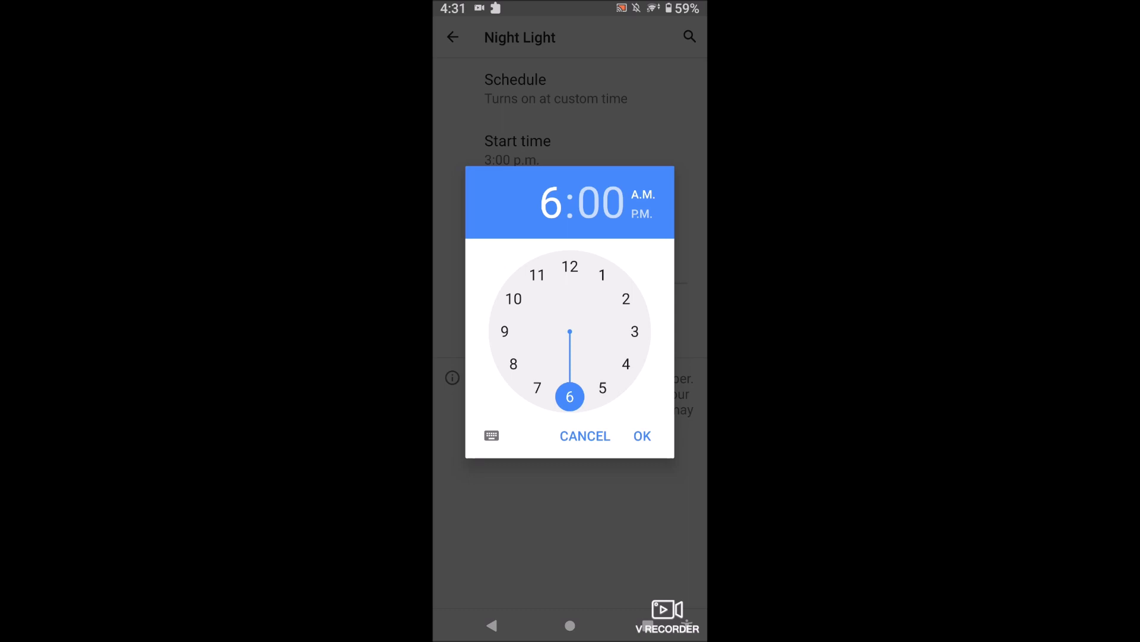
# - Choose 11 P.M. as the Night Light end time and confirm it
pyautogui.click(538, 275)
pyautogui.click(642, 213)
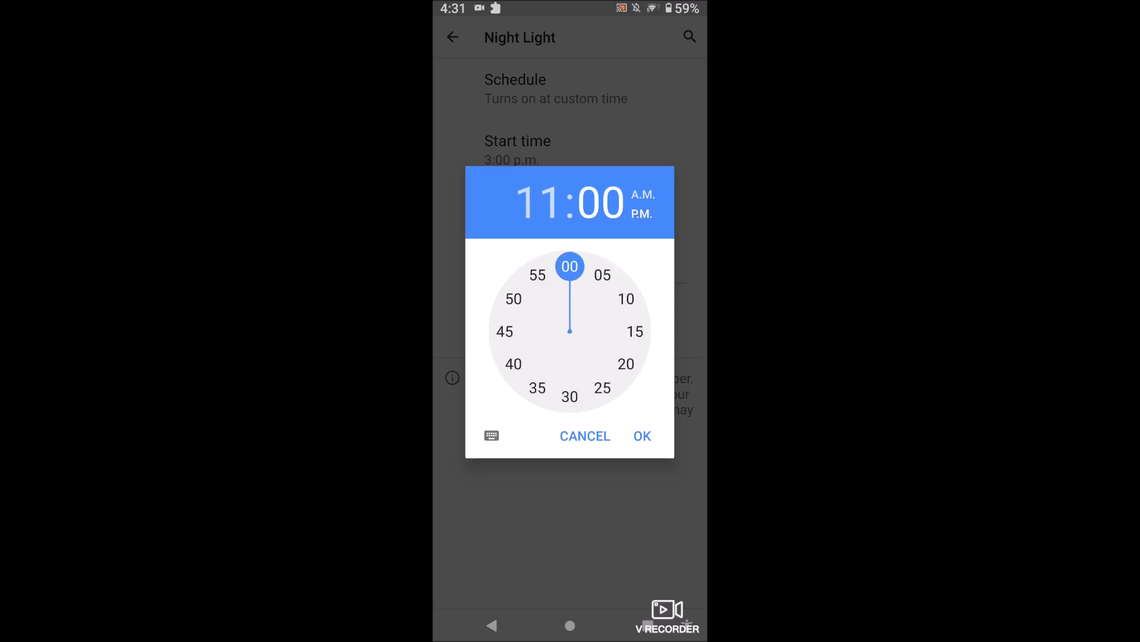
pyautogui.click(642, 436)
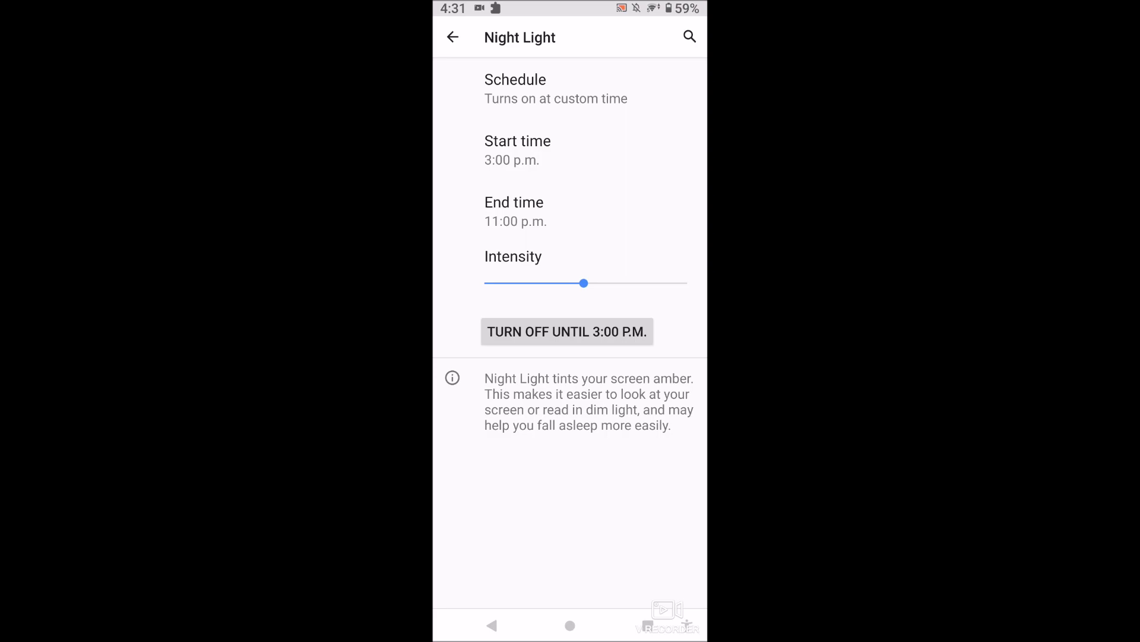
# - Go back to the Display settings list
pyautogui.press('Escape')
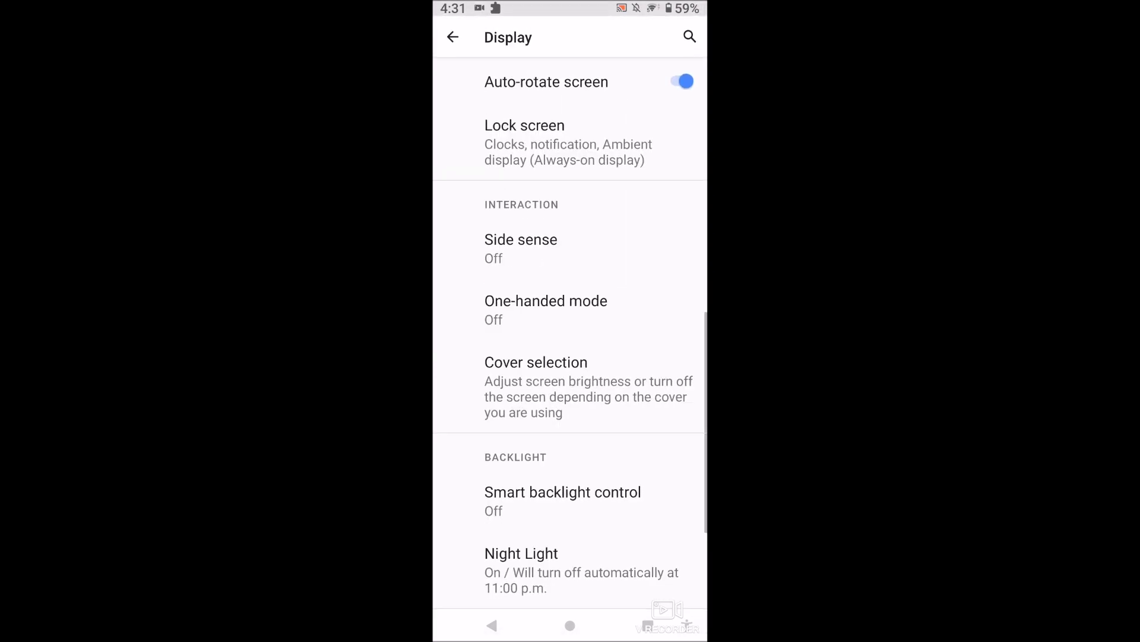